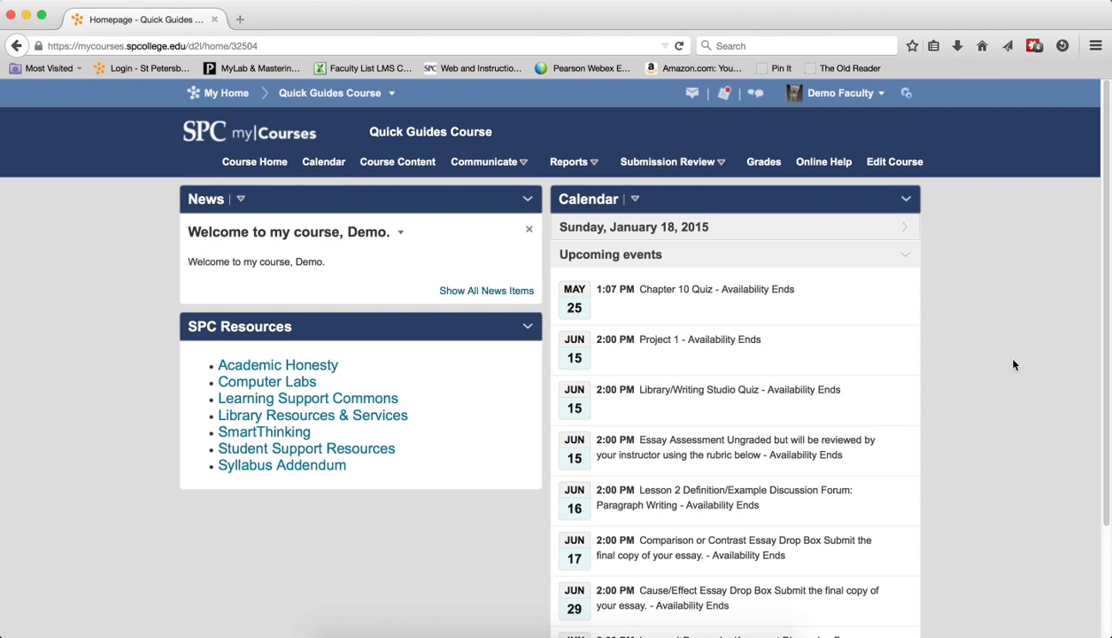
Go to Submission Review > Quizzes to reach the Manage Quizzes list.
{"action": "left_click", "coordinate": [675, 165]}
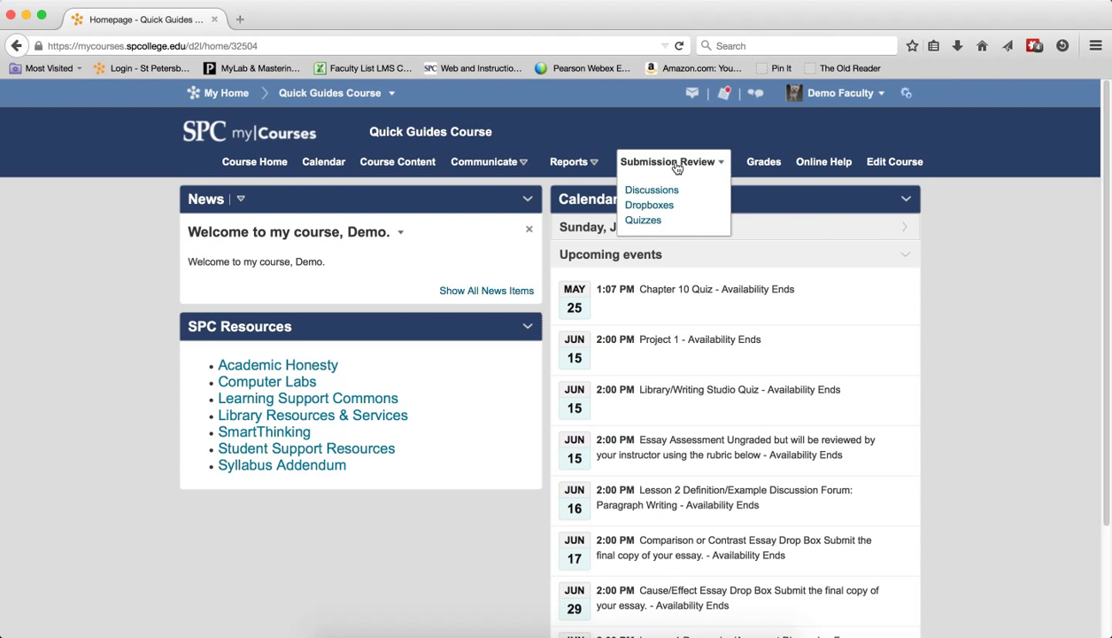
{"action": "left_click", "coordinate": [655, 226]}
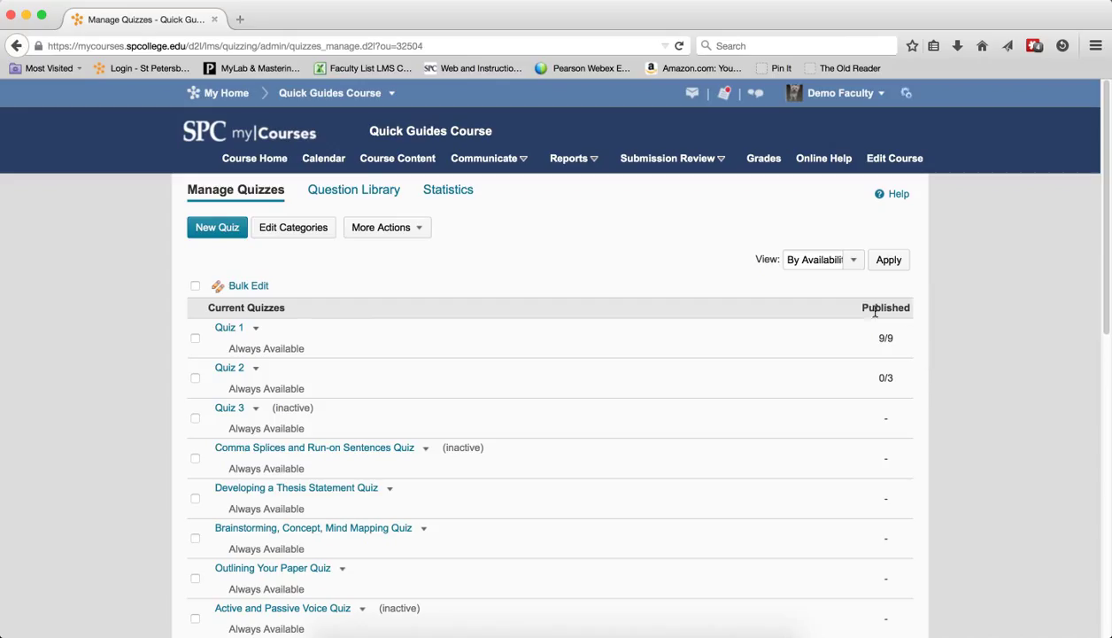
{"action": "left_click_drag", "start_coordinate": [864, 309], "coordinate": [915, 316]}
{"action": "left_click", "coordinate": [921, 317]}
Grade Quiz 1 and open Train1's attempt 1 for grading.
{"action": "left_click", "coordinate": [256, 329]}
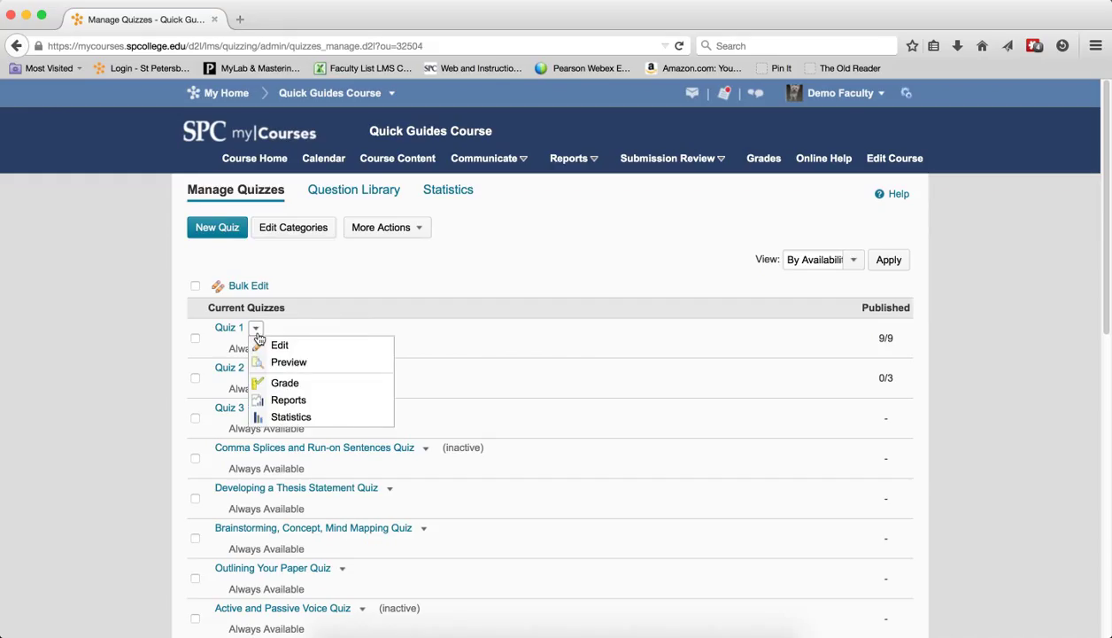
{"action": "left_click", "coordinate": [276, 384]}
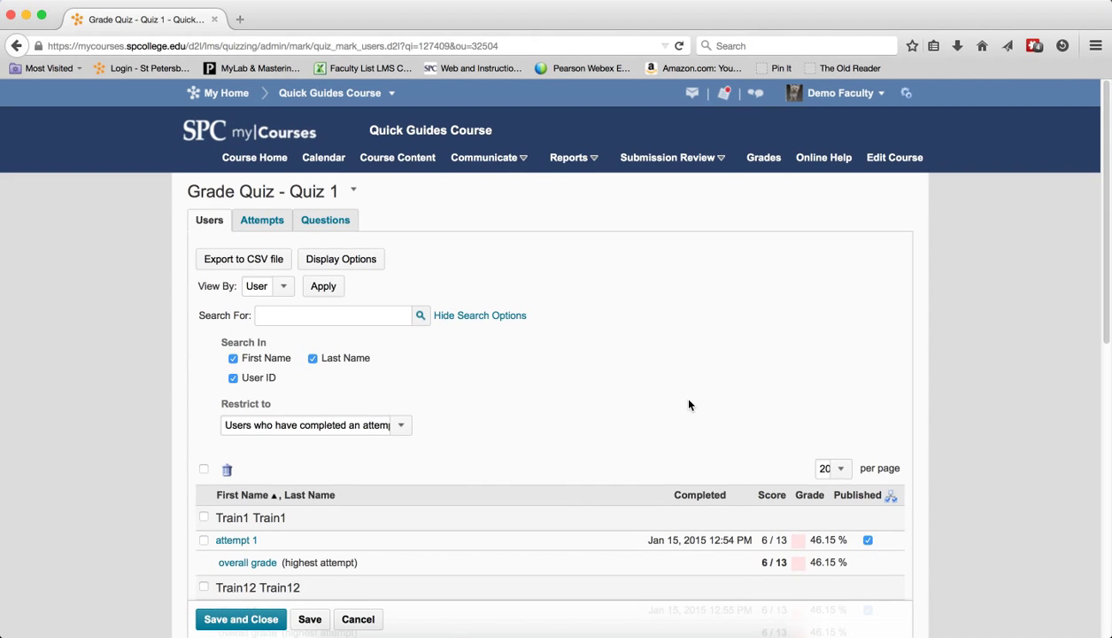
{"action": "scroll", "coordinate": [690, 403], "scroll_direction": "down", "scroll_amount": 2}
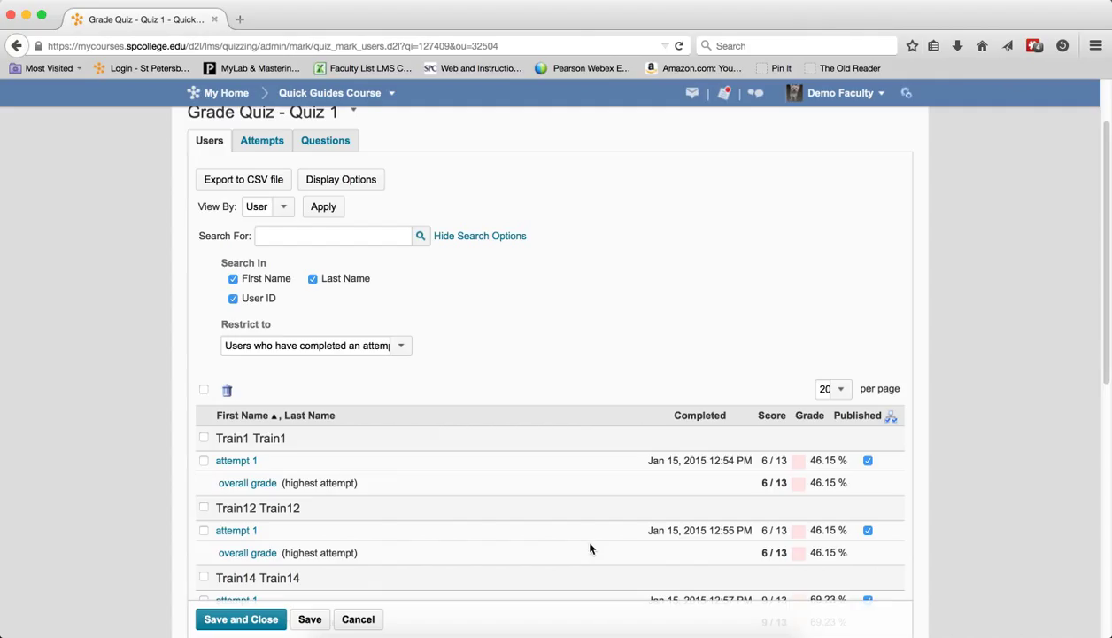
{"action": "scroll", "coordinate": [589, 547], "scroll_direction": "down", "scroll_amount": 1}
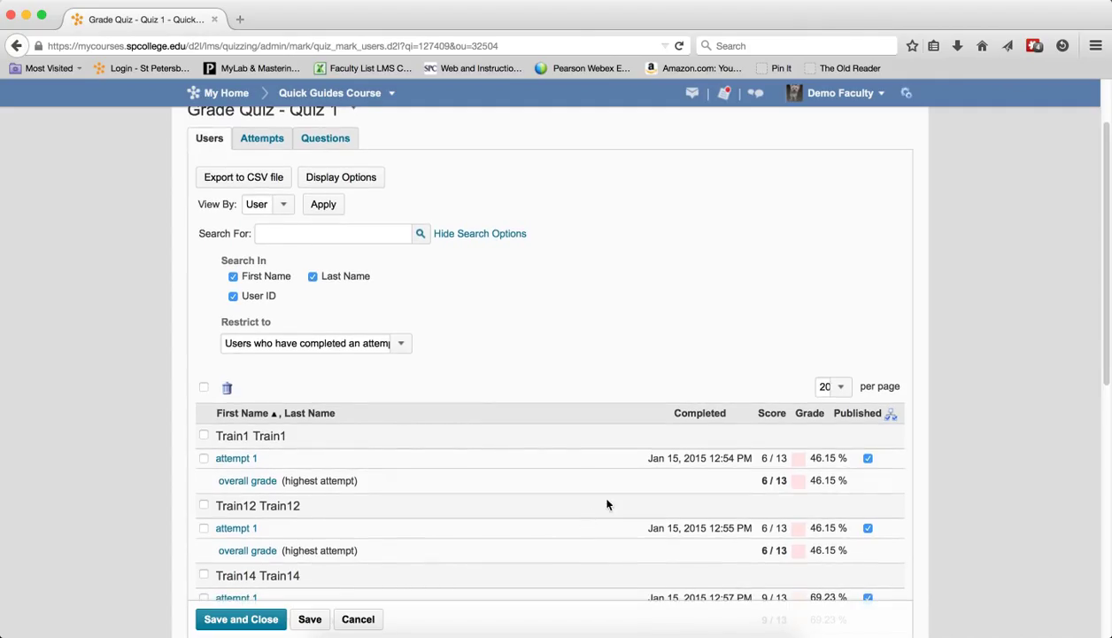
{"action": "left_click", "coordinate": [243, 464]}
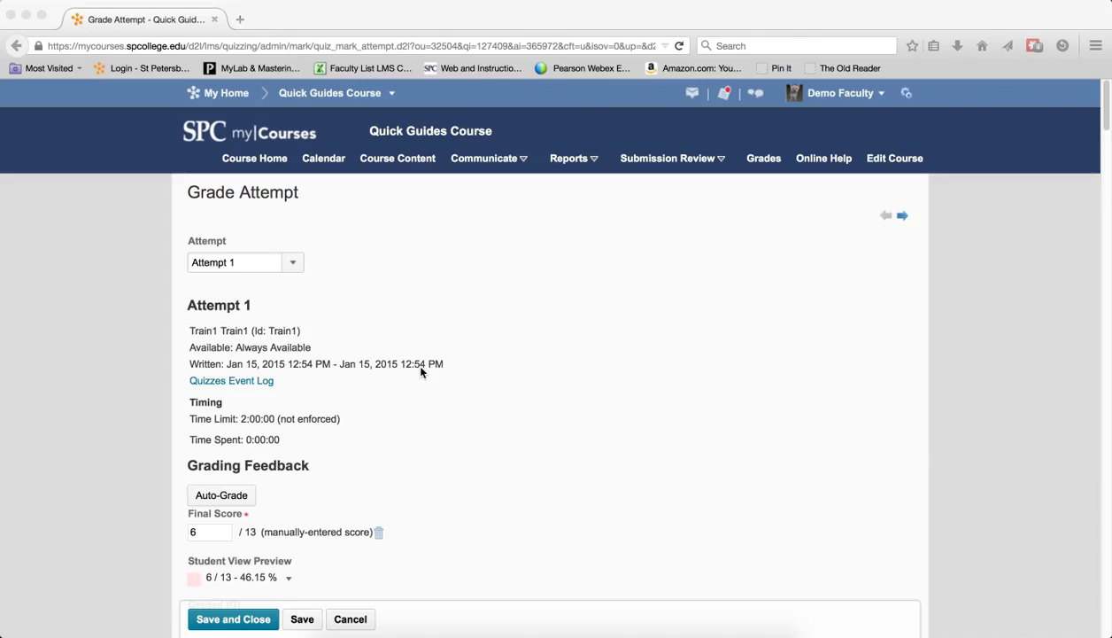
{"action": "left_click", "coordinate": [245, 384]}
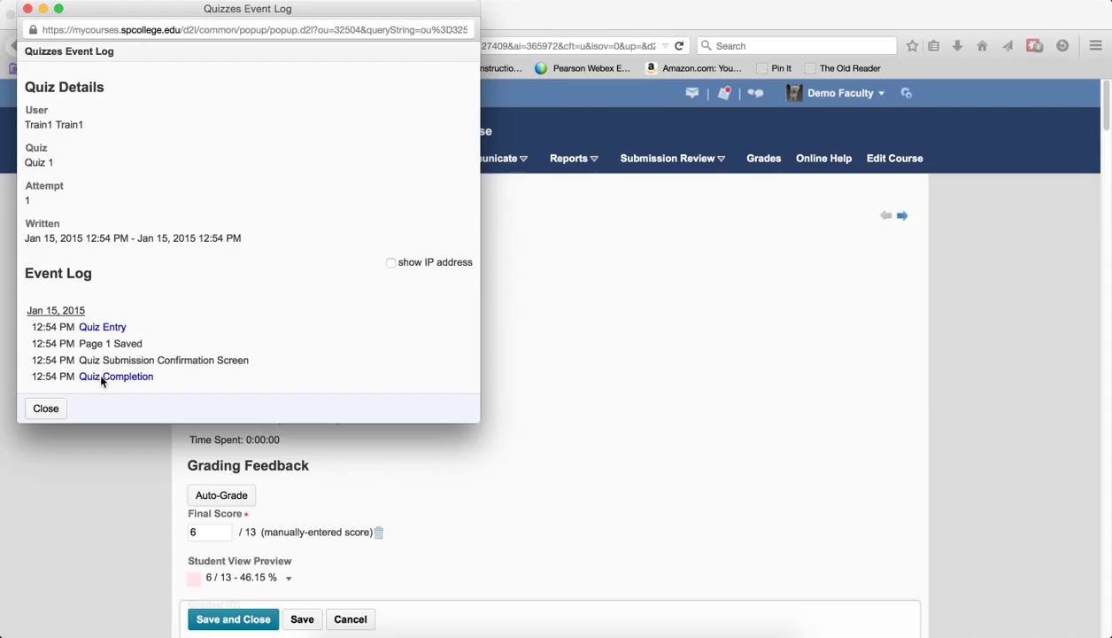
{"action": "left_click", "coordinate": [392, 263]}
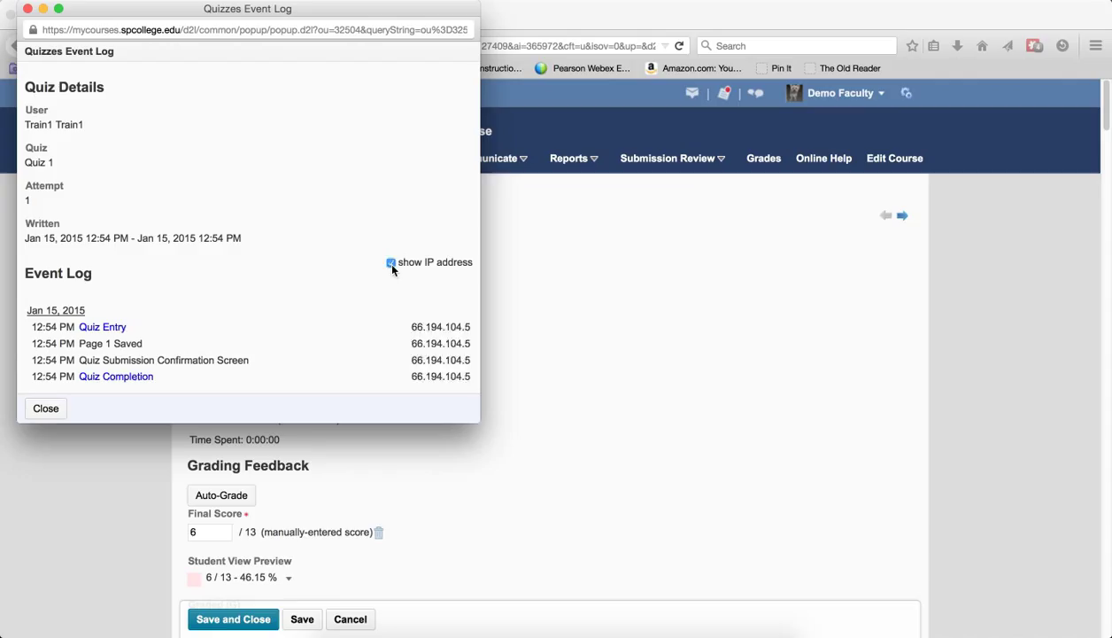
{"action": "left_click", "coordinate": [391, 264]}
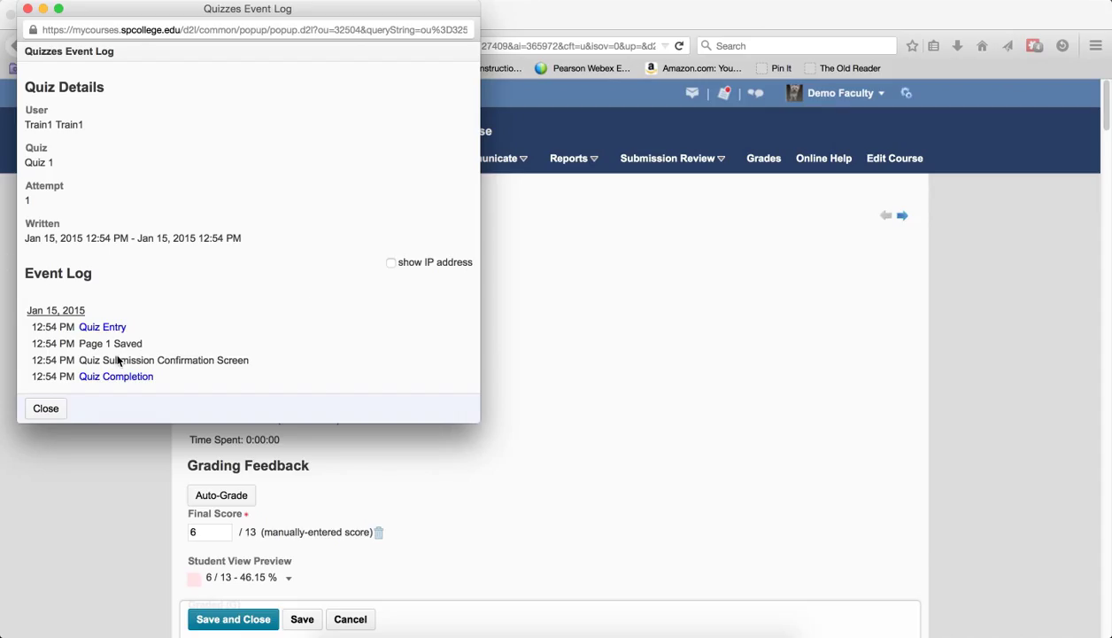
{"action": "left_click", "coordinate": [44, 409]}
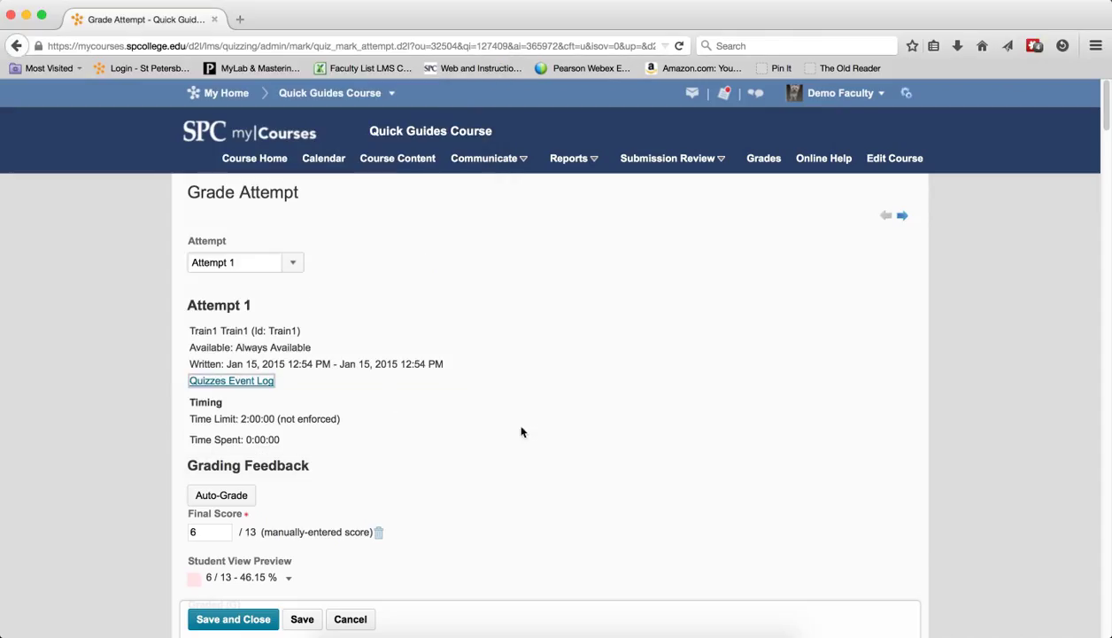
{"action": "scroll", "coordinate": [536, 432], "scroll_direction": "down", "scroll_amount": 3}
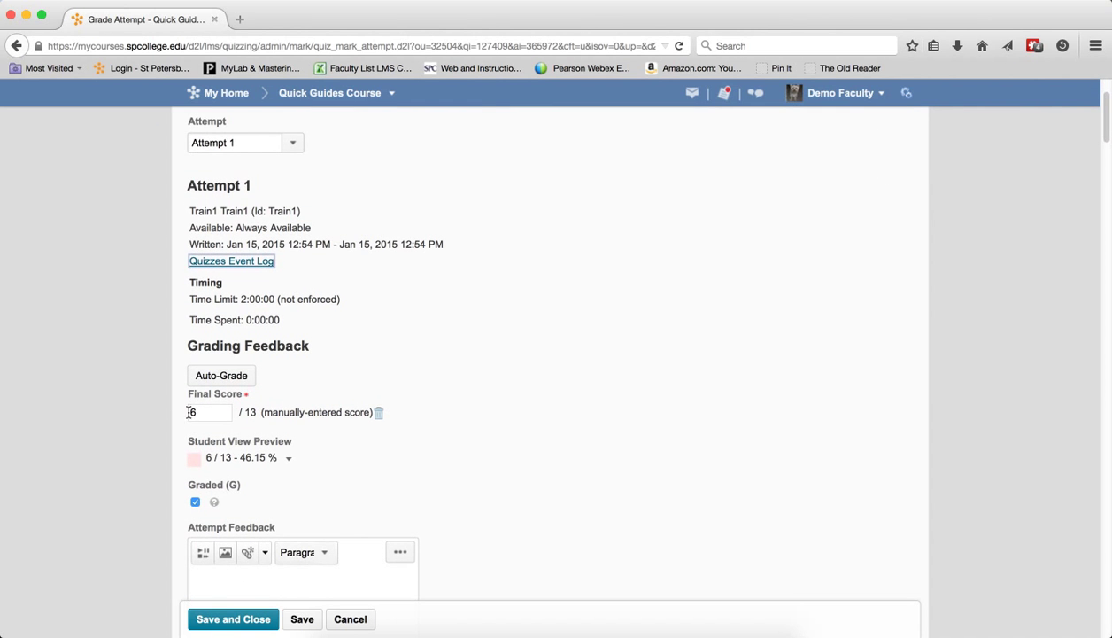
{"action": "double_click", "coordinate": [192, 412]}
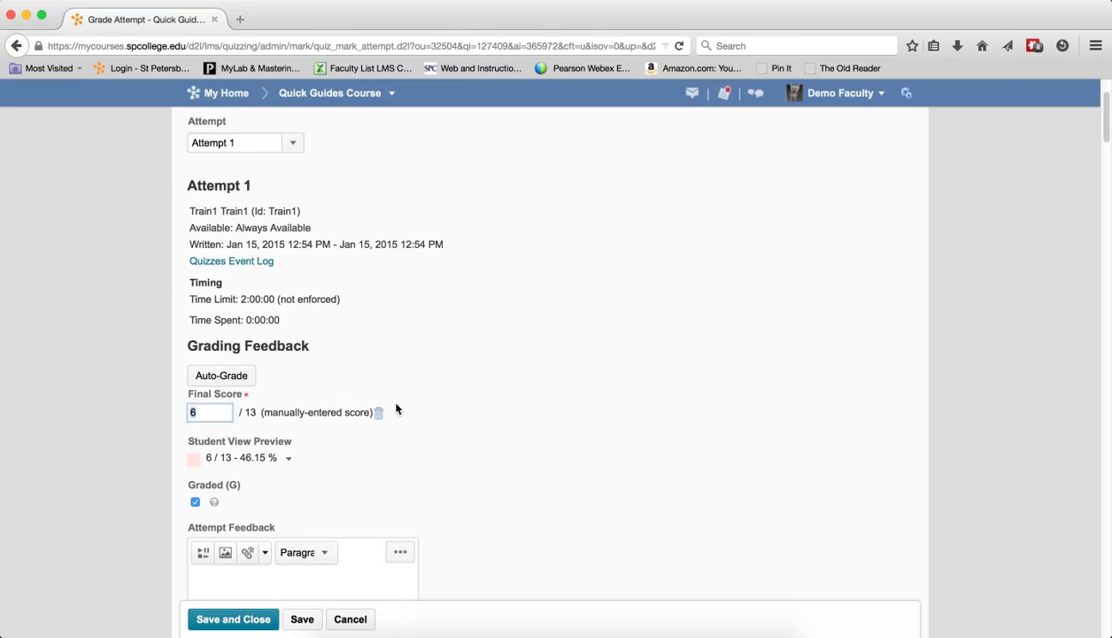
{"action": "left_click", "coordinate": [474, 437]}
{"action": "scroll", "coordinate": [427, 480], "scroll_direction": "down", "scroll_amount": 2}
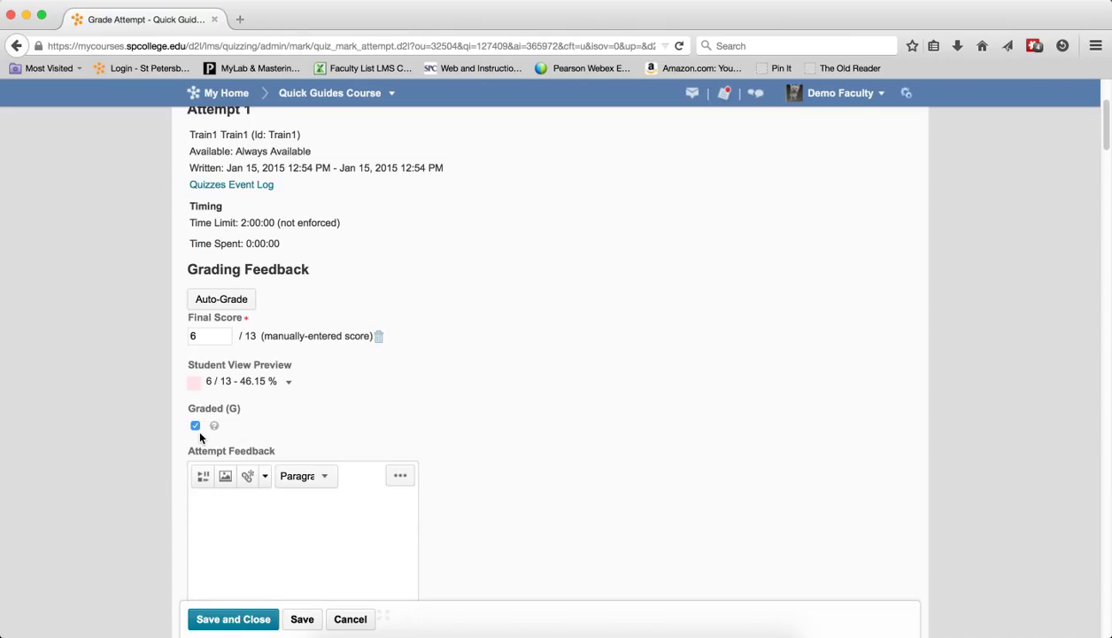
{"action": "scroll", "coordinate": [785, 392], "scroll_direction": "down", "scroll_amount": 10}
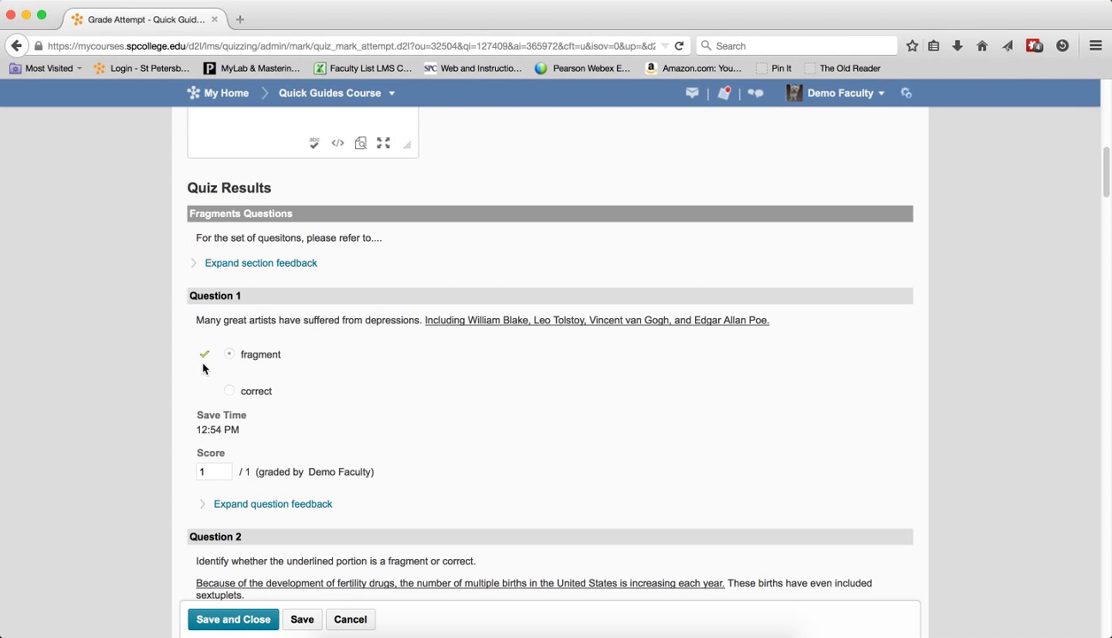
Change Question 2's score from 0 to 1 and confirm the save.
{"action": "scroll", "coordinate": [448, 394], "scroll_direction": "down", "scroll_amount": 5}
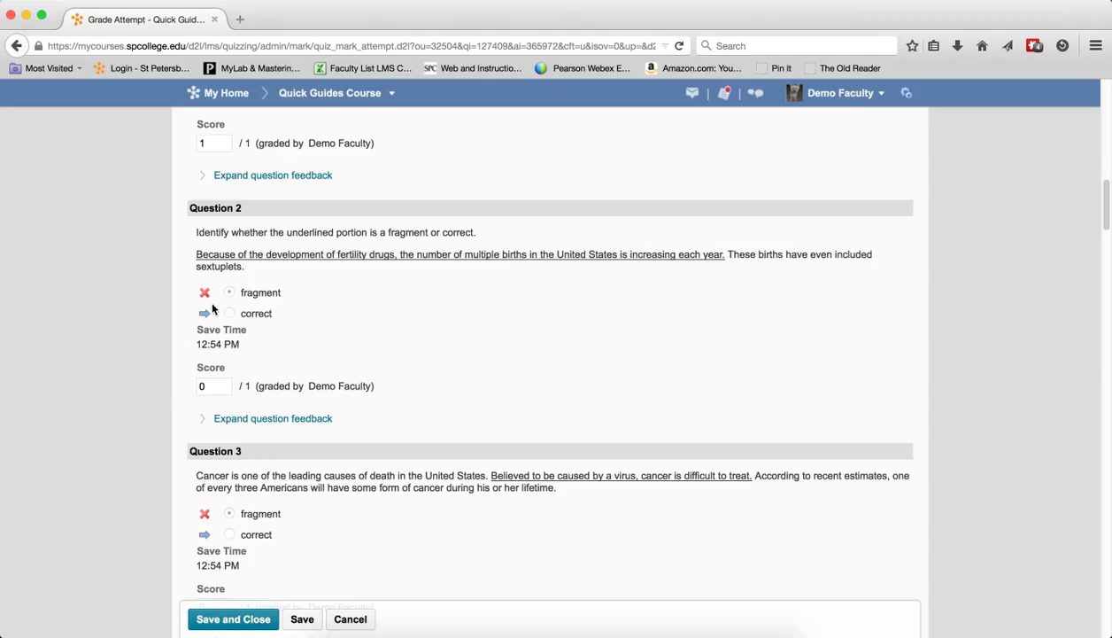
{"action": "double_click", "coordinate": [216, 386]}
{"action": "type", "text": "1"}
{"action": "left_click", "coordinate": [310, 618]}
{"action": "left_click", "coordinate": [428, 255]}
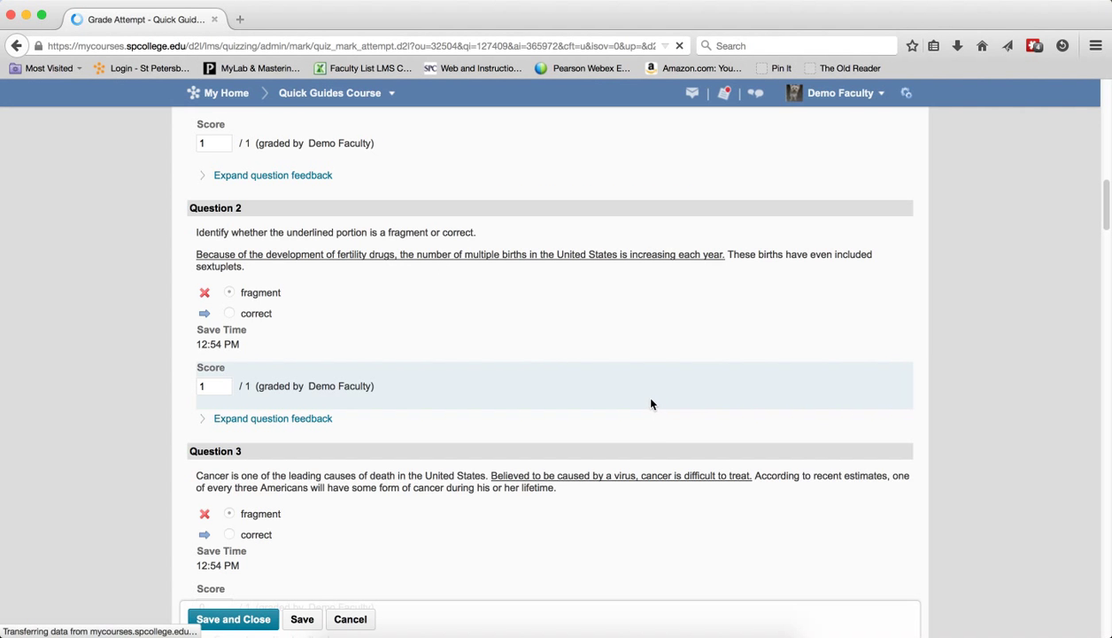
{"action": "scroll", "coordinate": [645, 409], "scroll_direction": "down", "scroll_amount": 3}
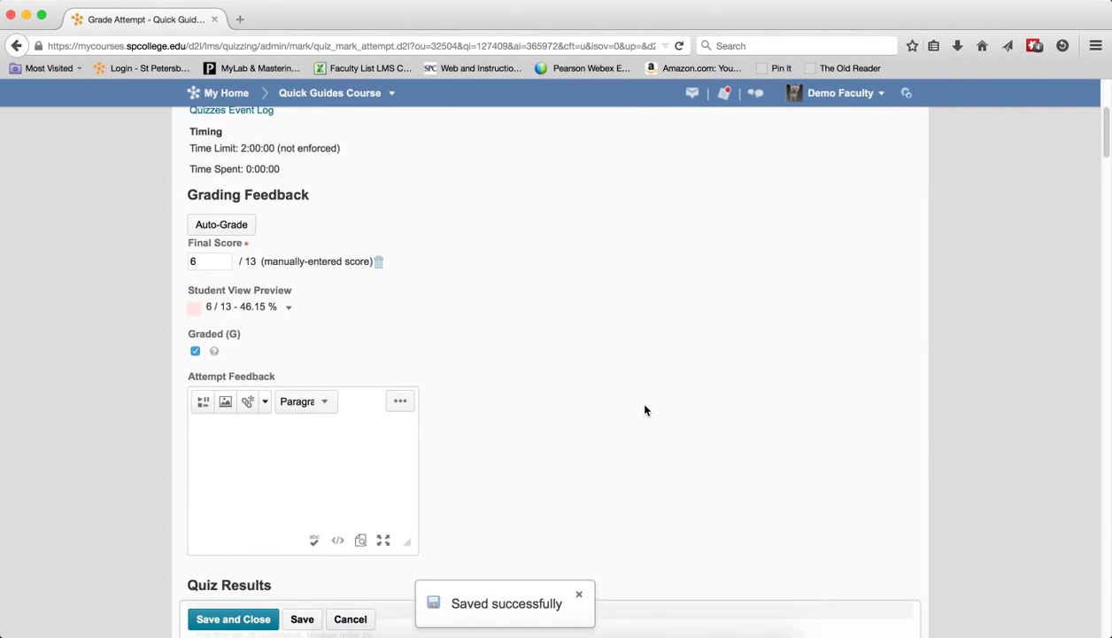
{"action": "scroll", "coordinate": [645, 409], "scroll_direction": "down", "scroll_amount": 2}
{"action": "scroll", "coordinate": [645, 410], "scroll_direction": "down", "scroll_amount": 5}
{"action": "scroll", "coordinate": [645, 410], "scroll_direction": "down", "scroll_amount": 5}
{"action": "scroll", "coordinate": [645, 410], "scroll_direction": "down", "scroll_amount": 3}
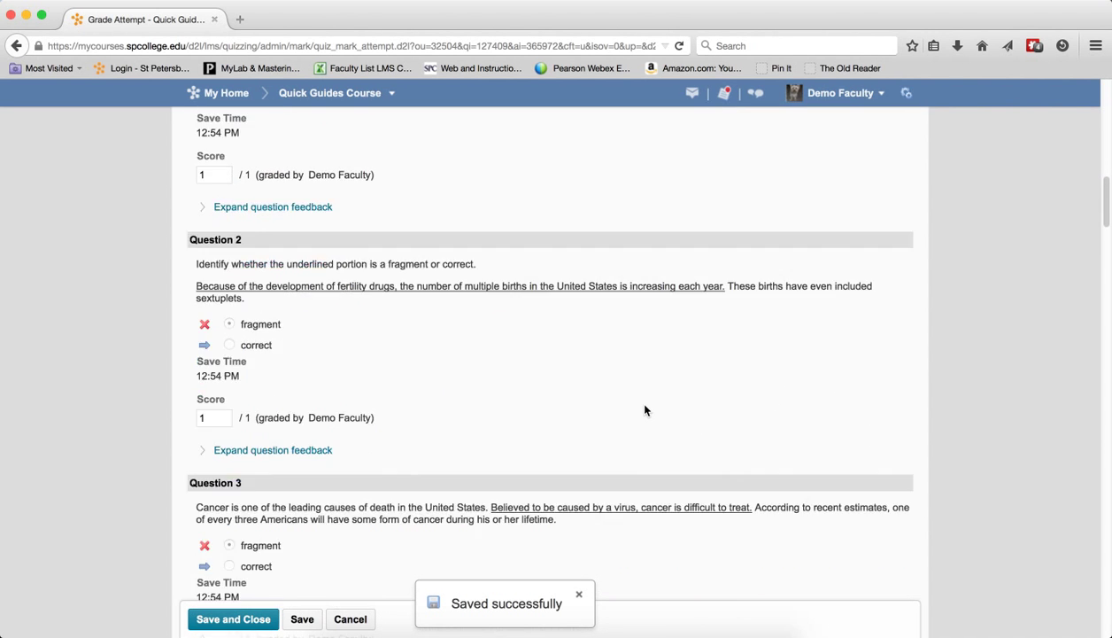
{"action": "scroll", "coordinate": [645, 409], "scroll_direction": "down", "scroll_amount": 2}
{"action": "scroll", "coordinate": [645, 409], "scroll_direction": "down", "scroll_amount": 2}
{"action": "scroll", "coordinate": [645, 409], "scroll_direction": "down", "scroll_amount": 3}
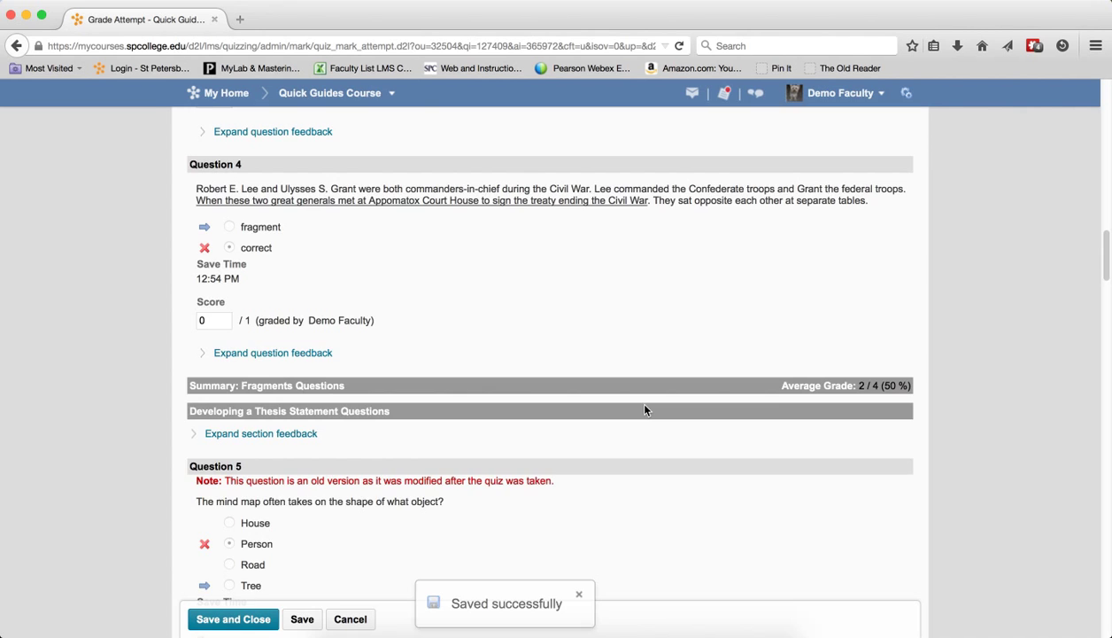
{"action": "scroll", "coordinate": [645, 409], "scroll_direction": "down", "scroll_amount": 2}
{"action": "scroll", "coordinate": [645, 409], "scroll_direction": "down", "scroll_amount": 2}
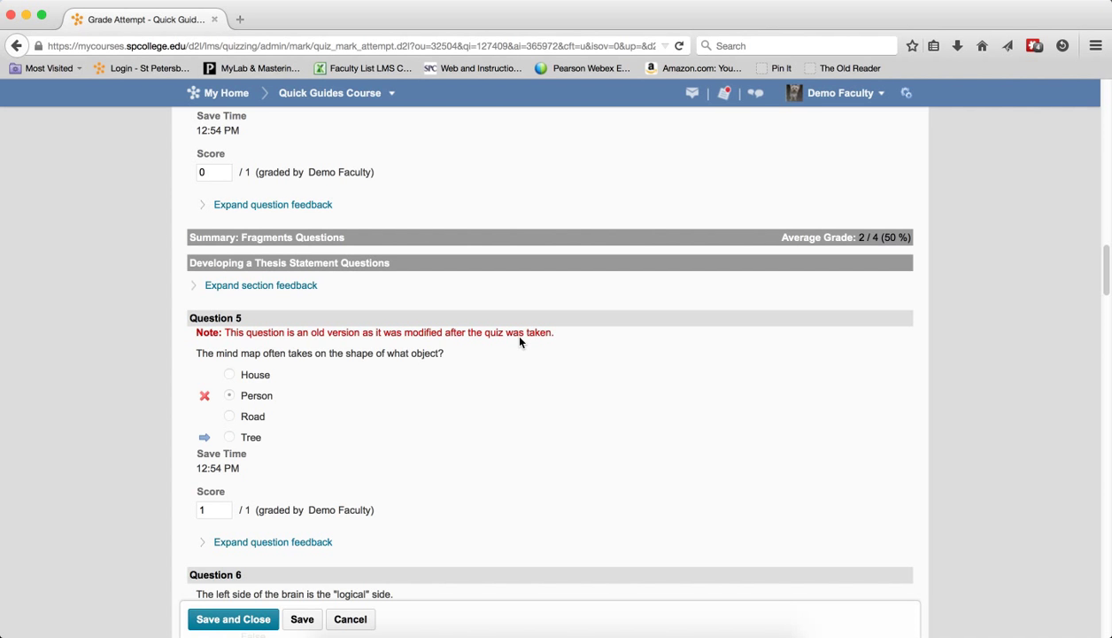
{"action": "scroll", "coordinate": [520, 342], "scroll_direction": "down", "scroll_amount": 1}
{"action": "scroll", "coordinate": [520, 341], "scroll_direction": "down", "scroll_amount": 3}
{"action": "scroll", "coordinate": [520, 342], "scroll_direction": "down", "scroll_amount": 5}
{"action": "scroll", "coordinate": [520, 342], "scroll_direction": "down", "scroll_amount": 3}
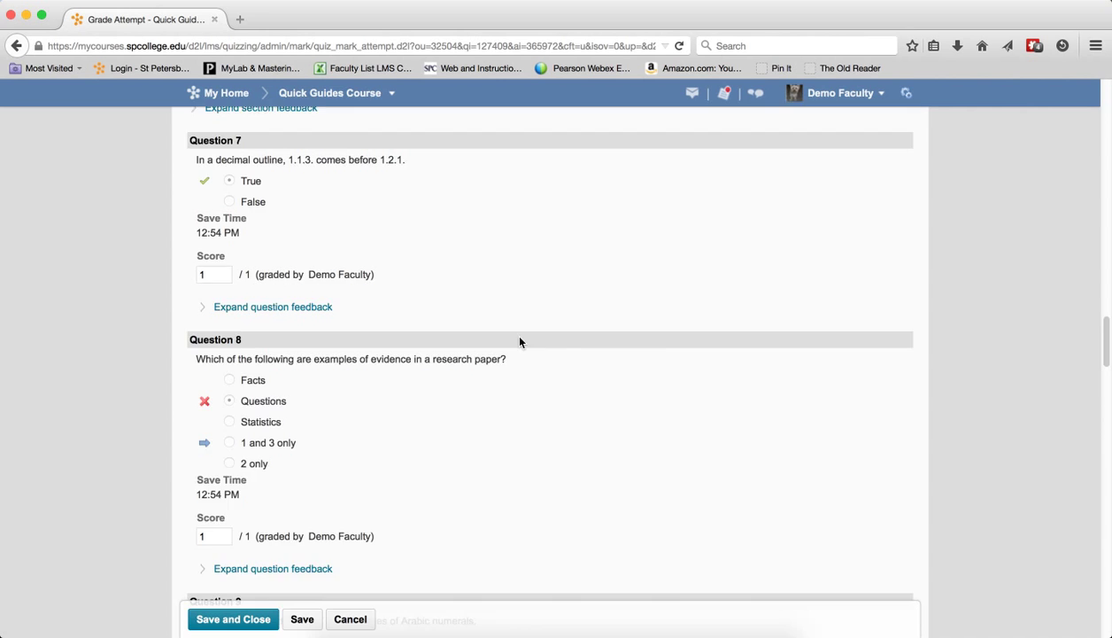
{"action": "scroll", "coordinate": [520, 342], "scroll_direction": "down", "scroll_amount": 5}
{"action": "scroll", "coordinate": [520, 341], "scroll_direction": "down", "scroll_amount": 4}
{"action": "scroll", "coordinate": [520, 342], "scroll_direction": "down", "scroll_amount": 4}
{"action": "scroll", "coordinate": [520, 342], "scroll_direction": "down", "scroll_amount": 5}
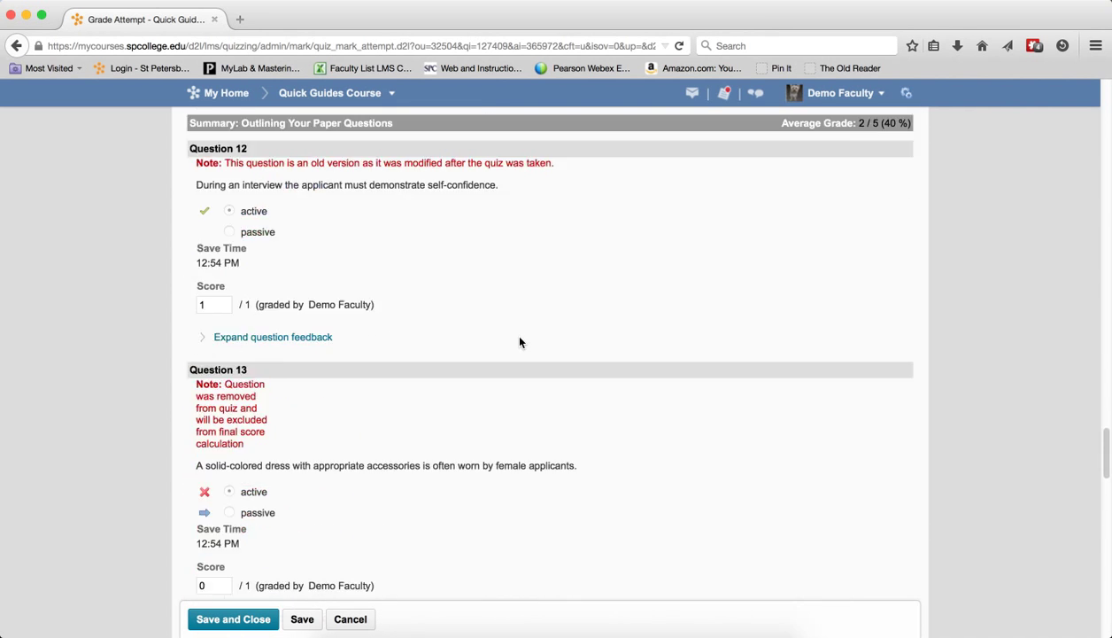
{"action": "scroll", "coordinate": [514, 350], "scroll_direction": "down", "scroll_amount": 2}
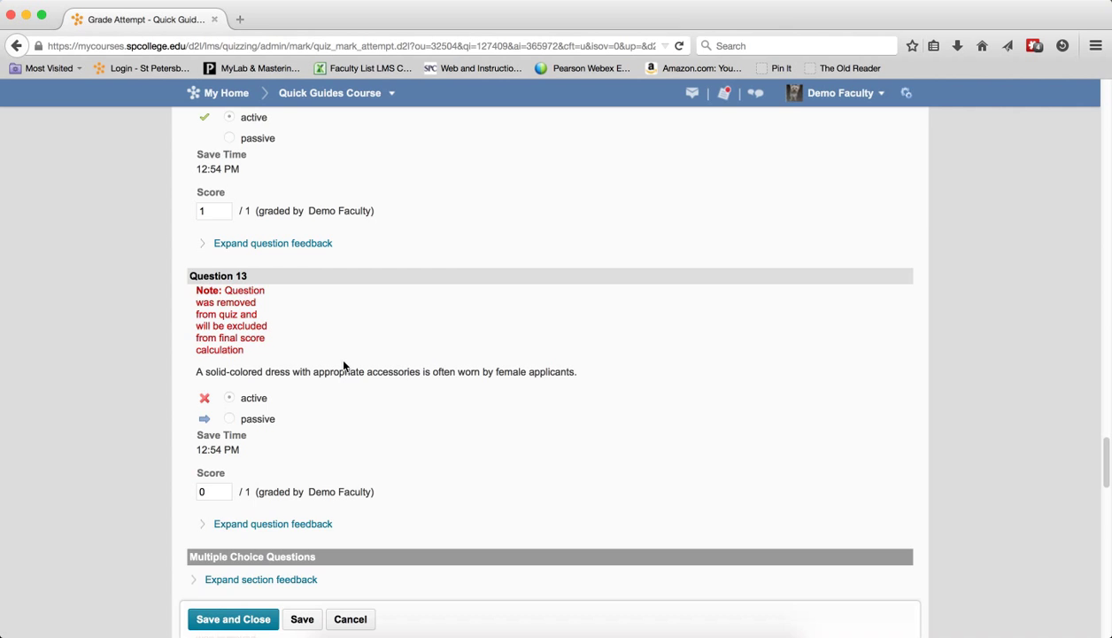
Return to the top of Train1's attempt and advance to the next student's record.
{"action": "scroll", "coordinate": [344, 365], "scroll_direction": "up", "scroll_amount": 10}
{"action": "scroll", "coordinate": [344, 365], "scroll_direction": "up", "scroll_amount": 10}
{"action": "scroll", "coordinate": [344, 365], "scroll_direction": "up", "scroll_amount": 3}
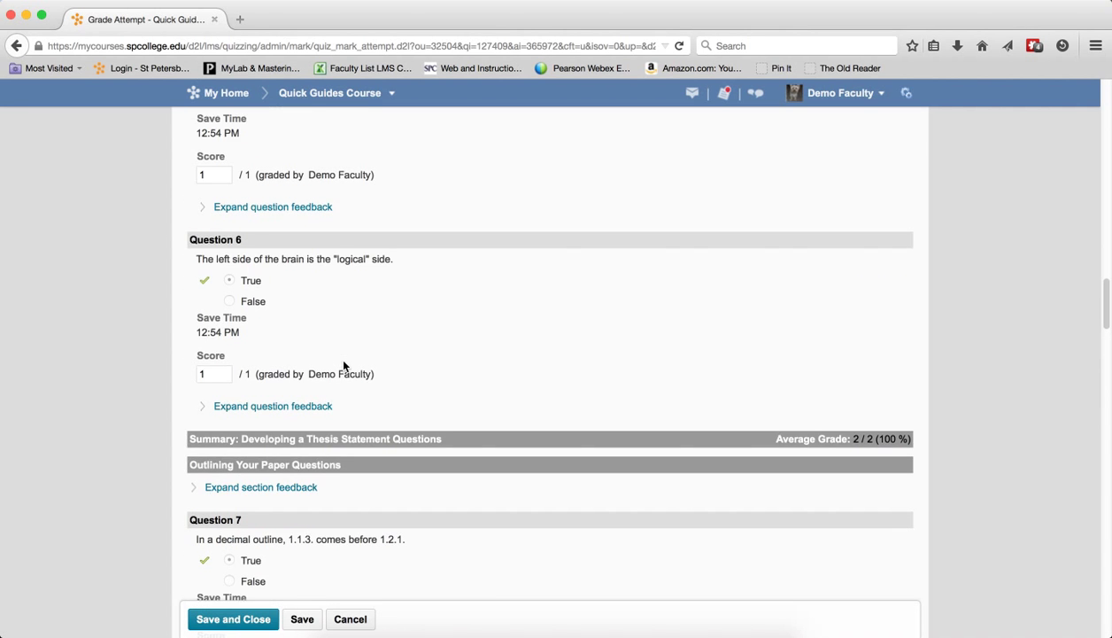
{"action": "scroll", "coordinate": [343, 365], "scroll_direction": "up", "scroll_amount": 3}
{"action": "scroll", "coordinate": [343, 365], "scroll_direction": "up", "scroll_amount": 3}
{"action": "scroll", "coordinate": [344, 364], "scroll_direction": "up", "scroll_amount": 1}
{"action": "scroll", "coordinate": [344, 365], "scroll_direction": "up", "scroll_amount": 3}
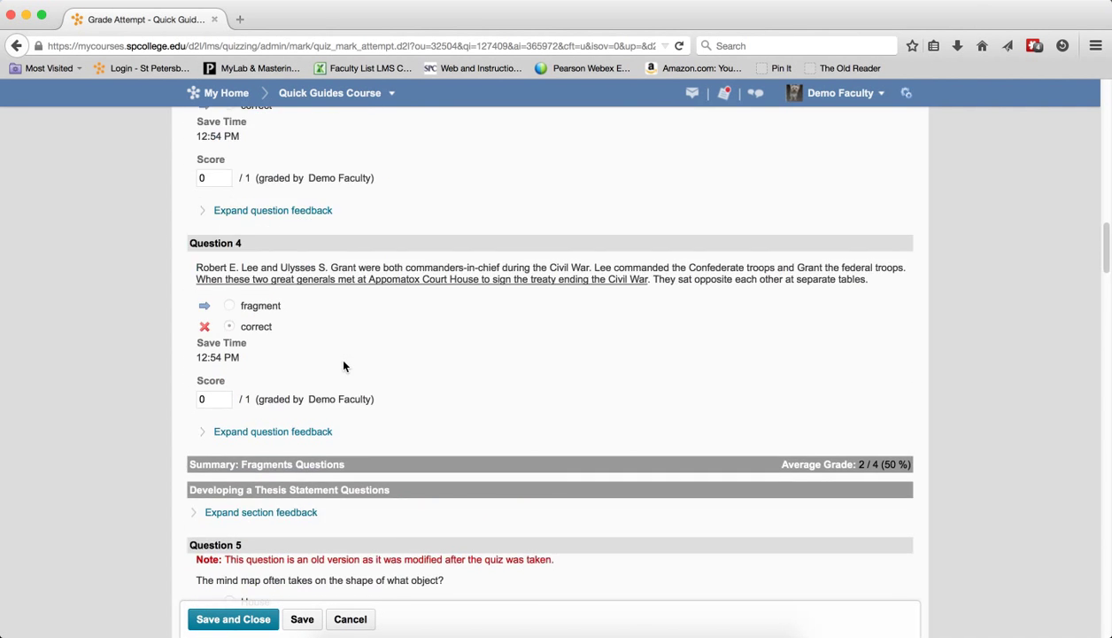
{"action": "scroll", "coordinate": [344, 365], "scroll_direction": "up", "scroll_amount": 3}
{"action": "scroll", "coordinate": [343, 365], "scroll_direction": "up", "scroll_amount": 3}
{"action": "scroll", "coordinate": [344, 365], "scroll_direction": "up", "scroll_amount": 3}
{"action": "scroll", "coordinate": [344, 365], "scroll_direction": "up", "scroll_amount": 3}
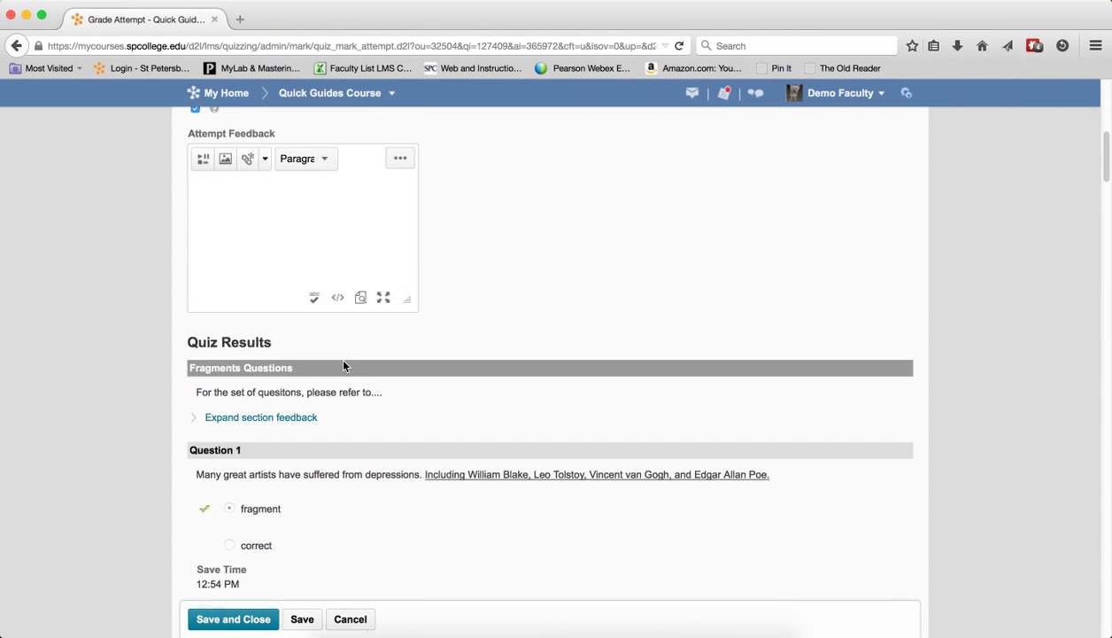
{"action": "scroll", "coordinate": [344, 365], "scroll_direction": "up", "scroll_amount": 3}
{"action": "scroll", "coordinate": [343, 365], "scroll_direction": "up", "scroll_amount": 3}
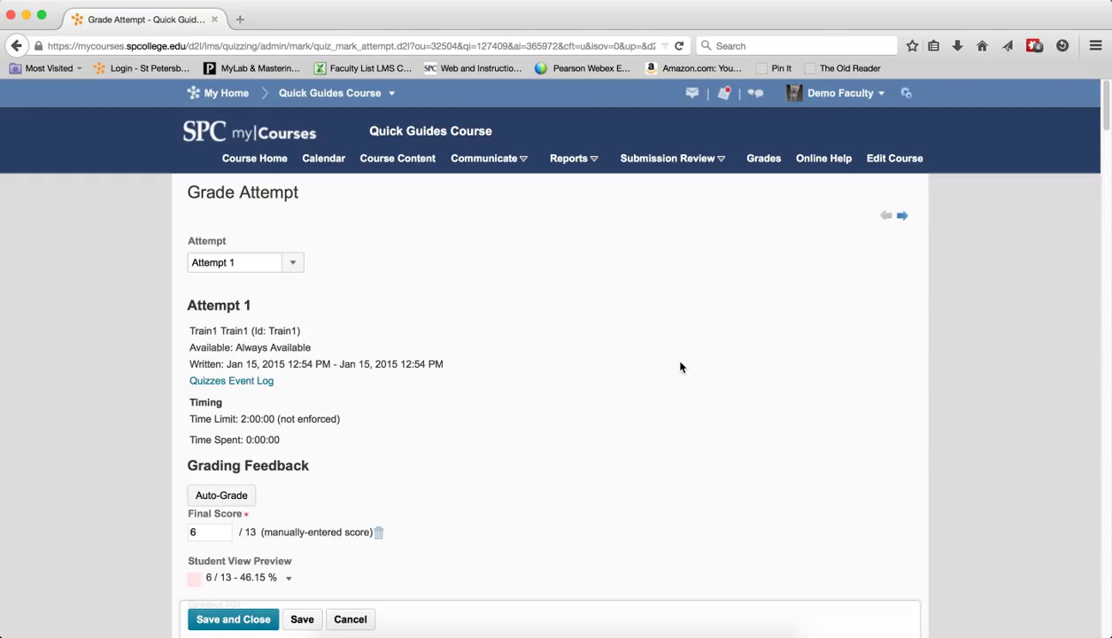
{"action": "left_click", "coordinate": [903, 217]}
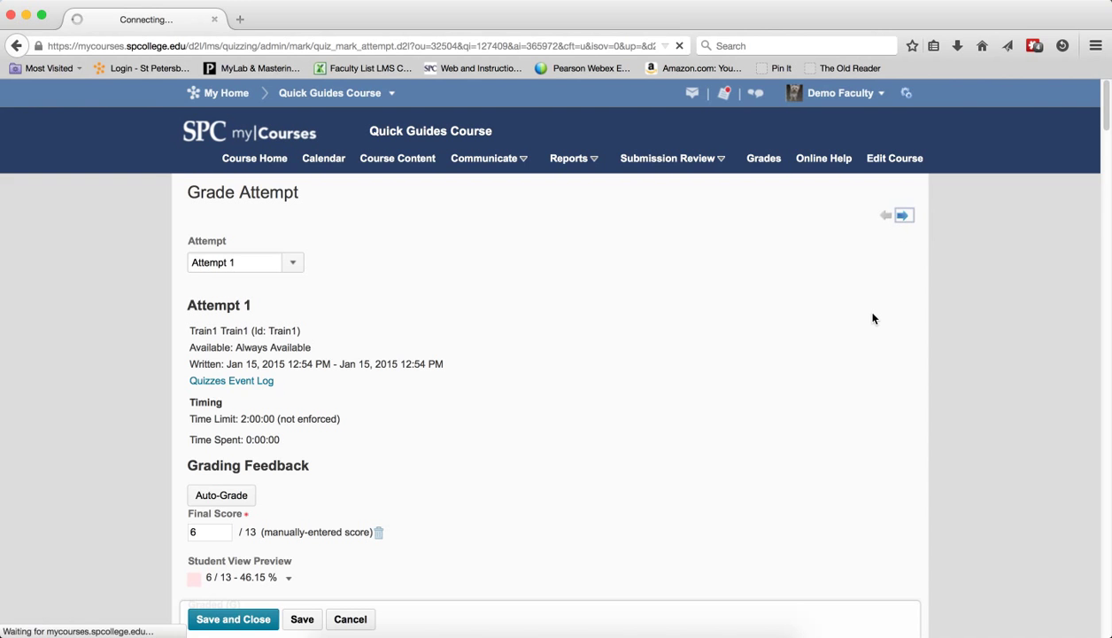